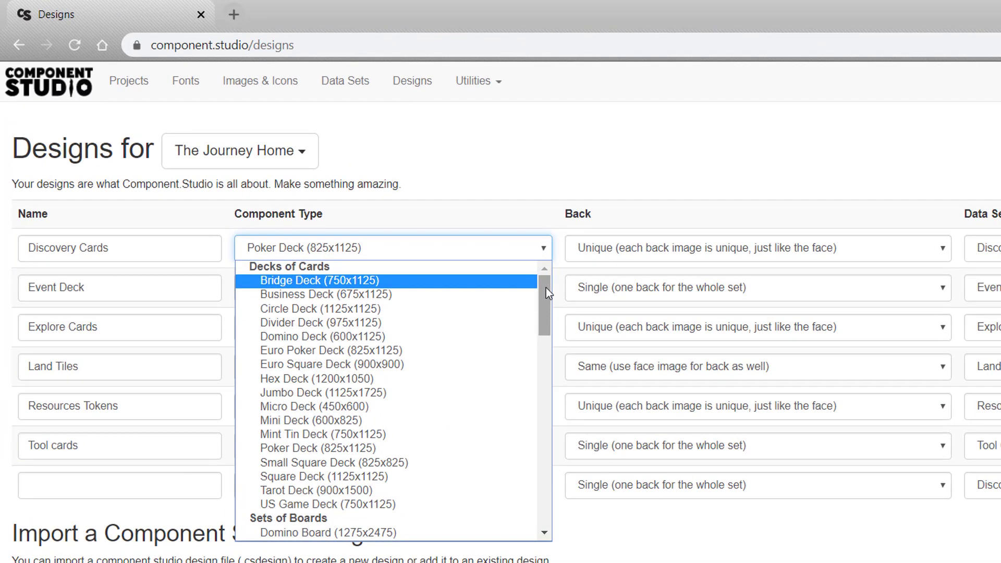
- Keep Discovery Cards as Poker Deck and list its export options, including The Game Crafter
{"action": "left_click_drag", "start_coordinate": [411, 217], "coordinate": [409, 232]}
{"action": "left_click_drag", "start_coordinate": [545, 305], "coordinate": [561, 552]}
{"action": "key", "text": "Escape"}
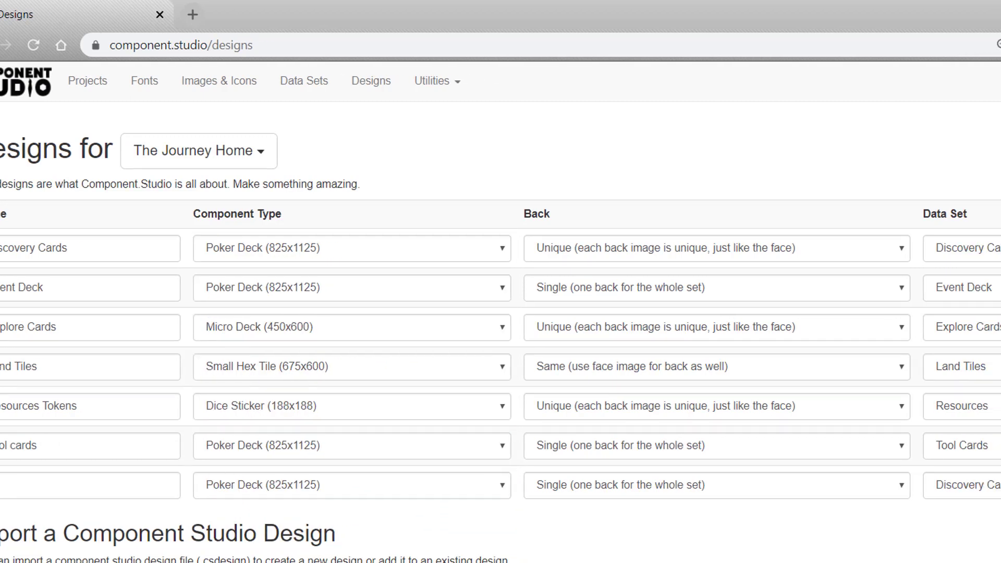
{"action": "left_click", "coordinate": [1000, 248]}
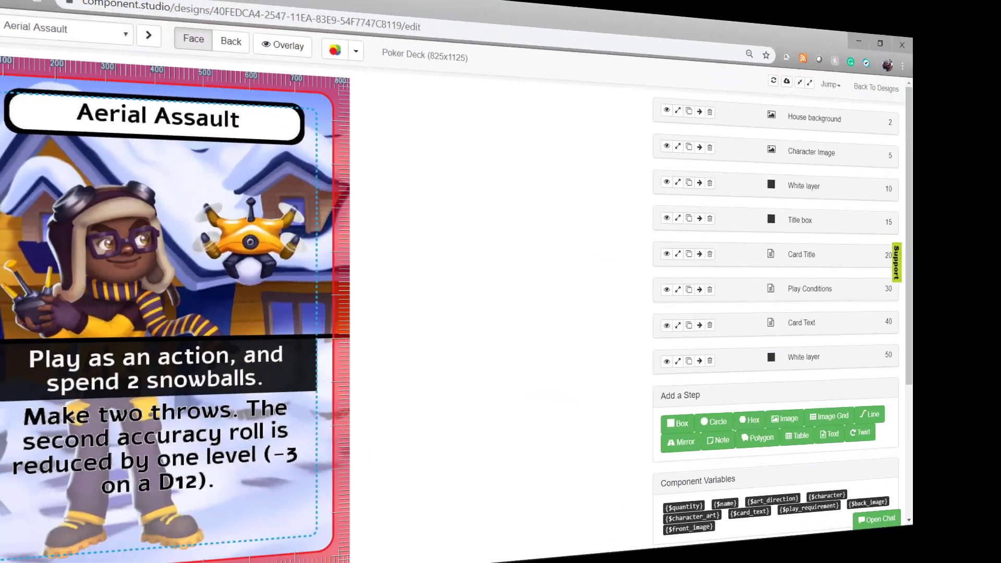
- Page through the poker-deck action cards from Bunker Down past Dive
{"action": "left_click", "coordinate": [149, 35]}
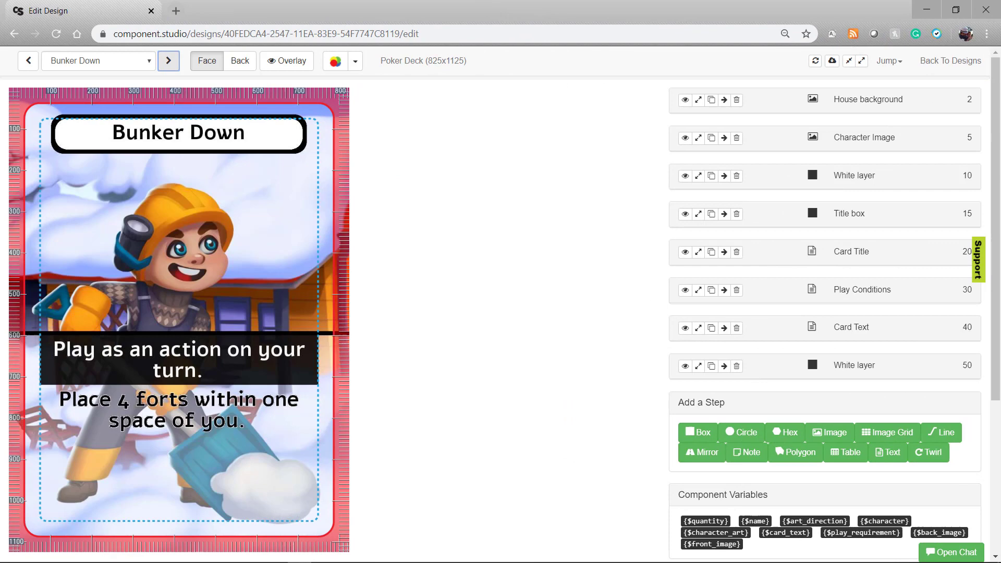
{"action": "key", "text": "Return"}
{"action": "key", "text": "Return"}
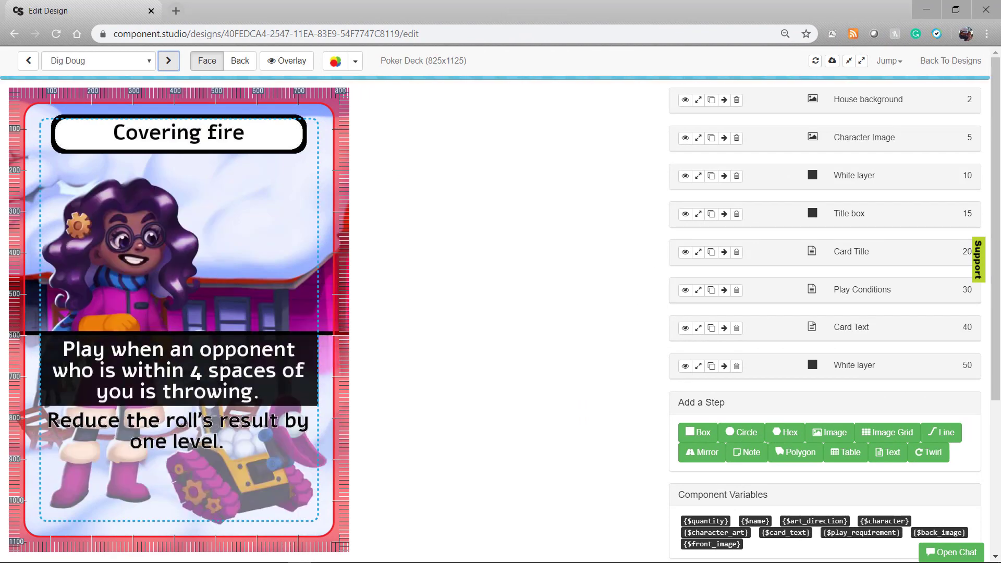
{"action": "key", "text": "Return"}
{"action": "key", "text": "Return"}
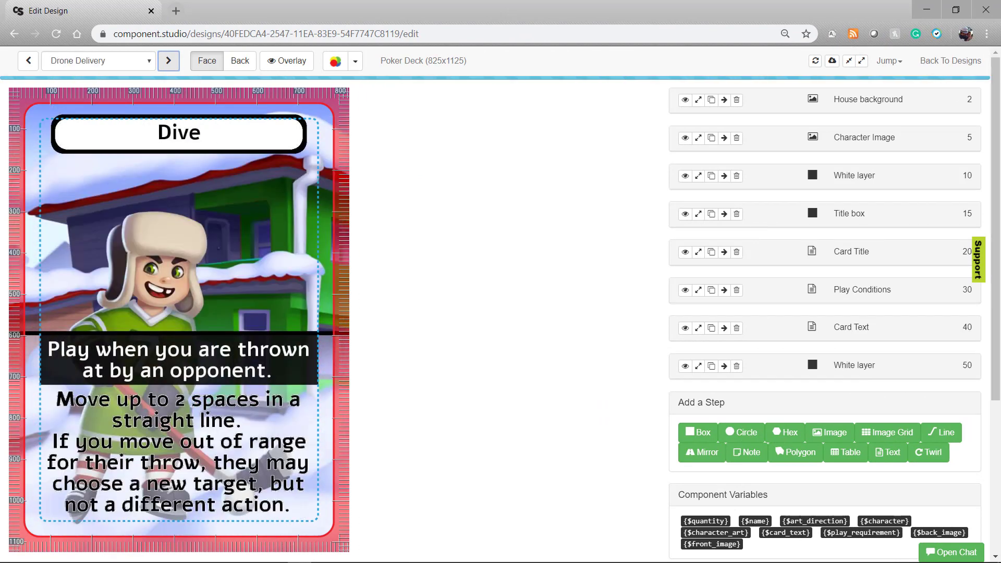
{"action": "key", "text": "Return"}
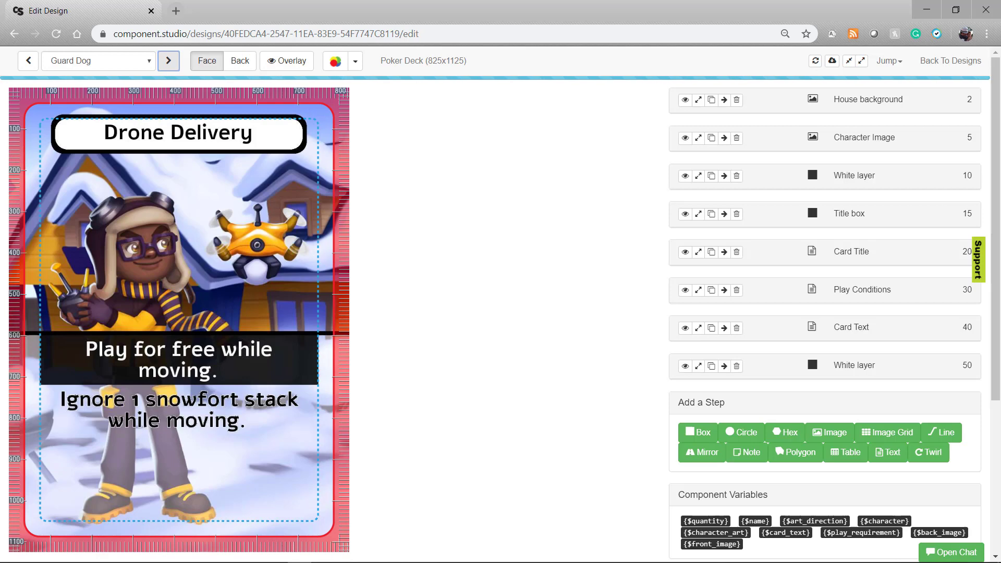
{"action": "key", "text": "Return"}
{"action": "key", "text": "Return"}
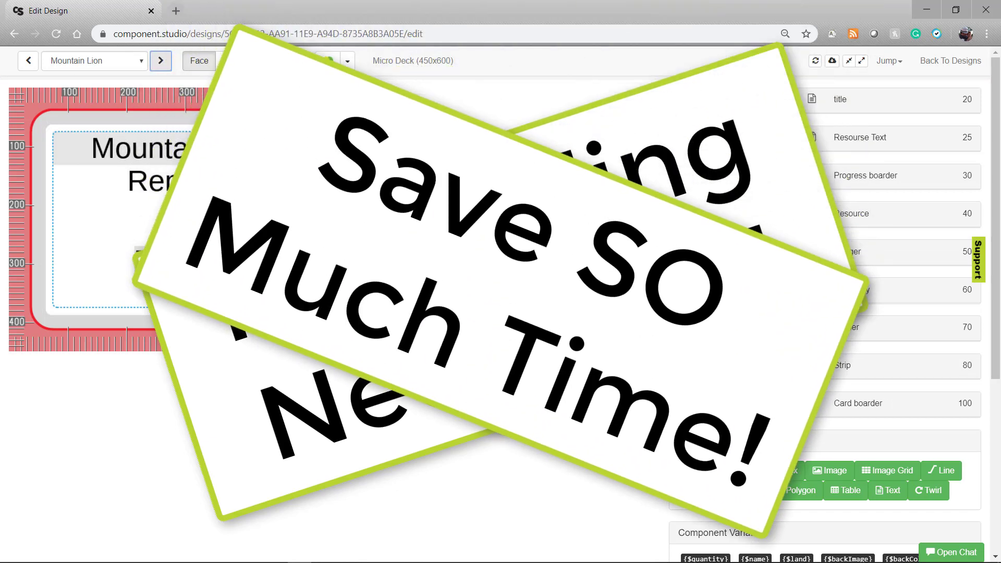
- Expand the title layer's position settings, then advance from Mountain Lion to Nothing of Use (P2)
{"action": "left_click", "coordinate": [840, 100]}
{"action": "left_click", "coordinate": [160, 60]}
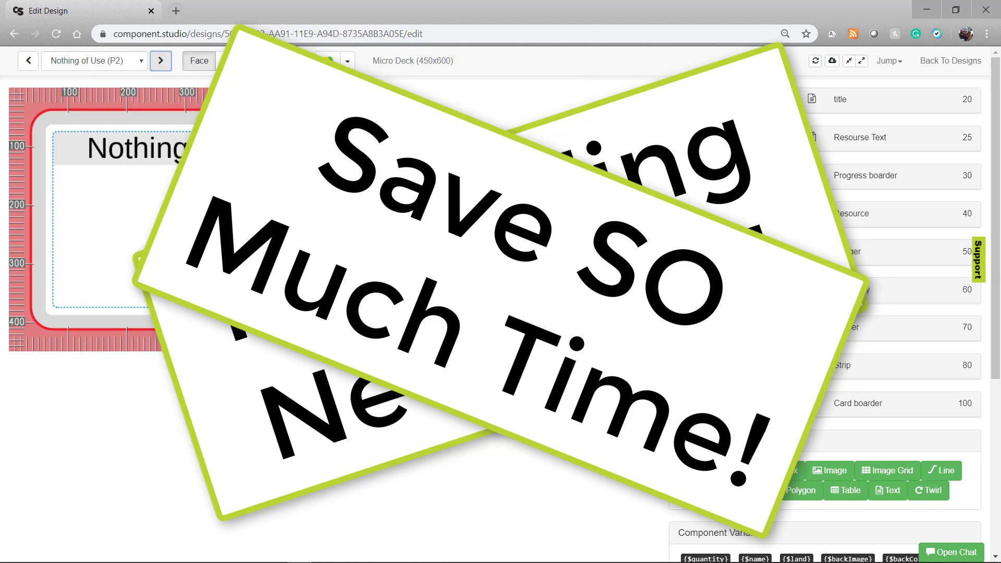
- Preview each Micro Deck card through Oysters and the plant cards to Rabbit
{"action": "left_click", "coordinate": [160, 60]}
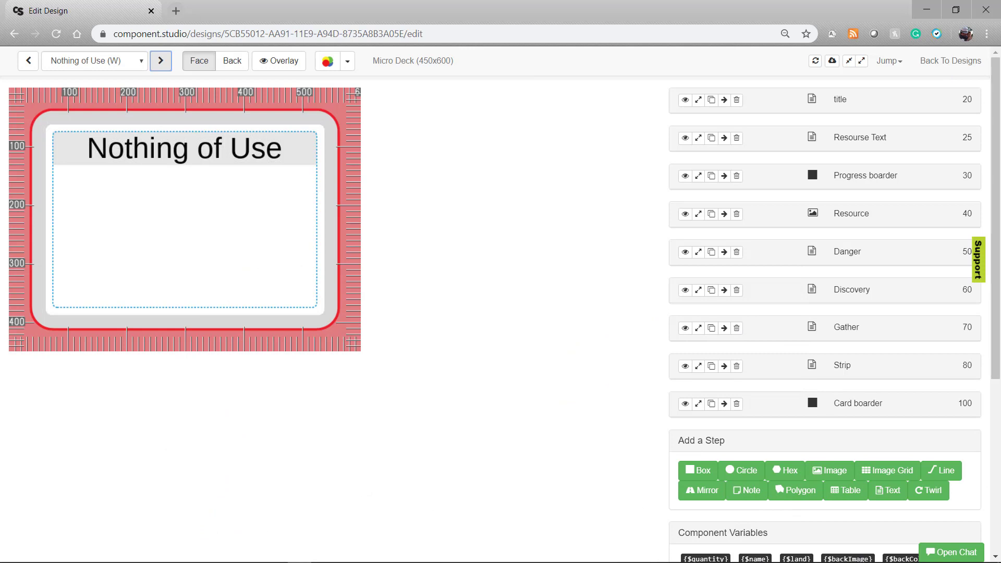
{"action": "left_click", "coordinate": [160, 61]}
{"action": "left_click", "coordinate": [160, 61]}
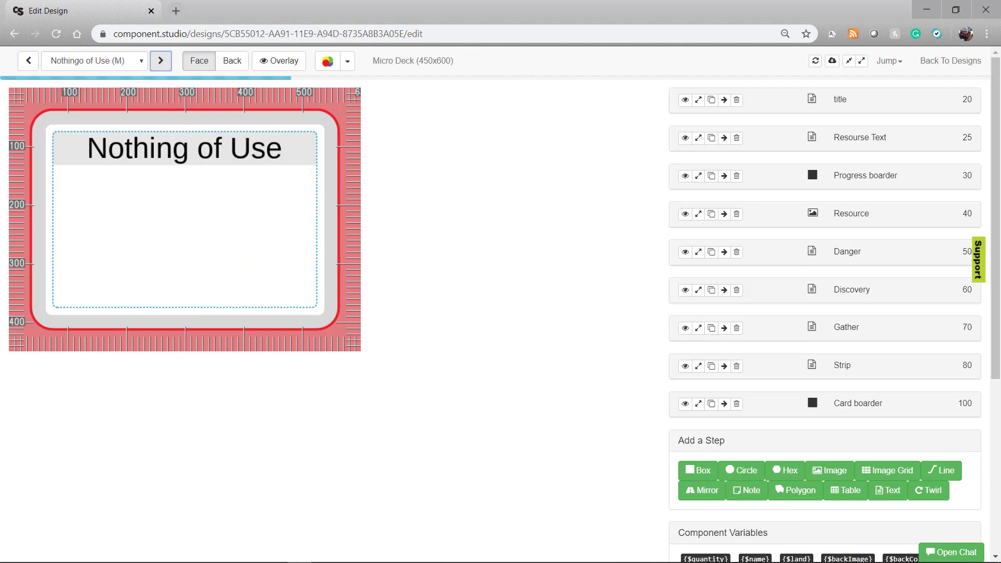
{"action": "left_click", "coordinate": [161, 61]}
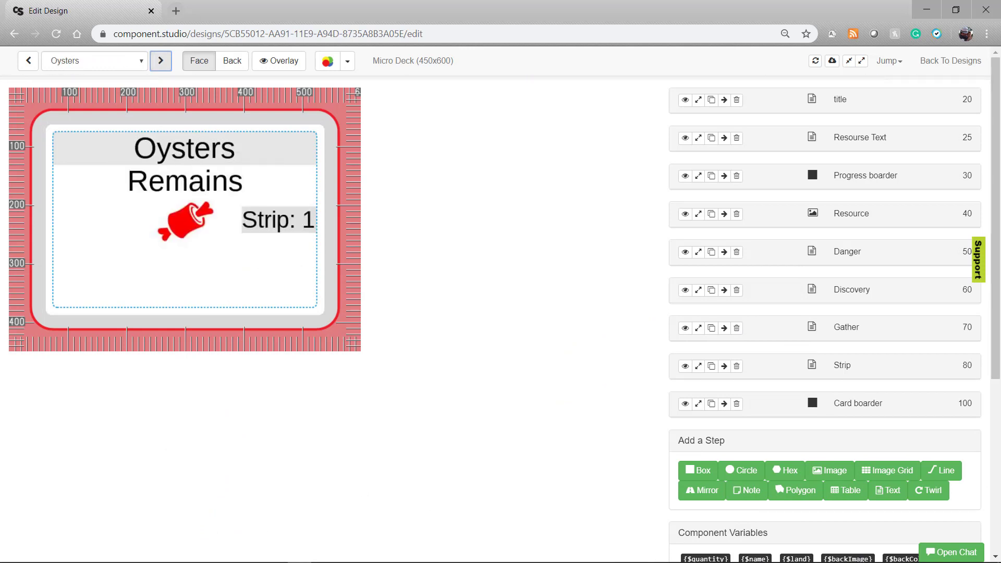
{"action": "left_click", "coordinate": [160, 60]}
{"action": "left_click", "coordinate": [160, 60]}
{"action": "left_click", "coordinate": [160, 61]}
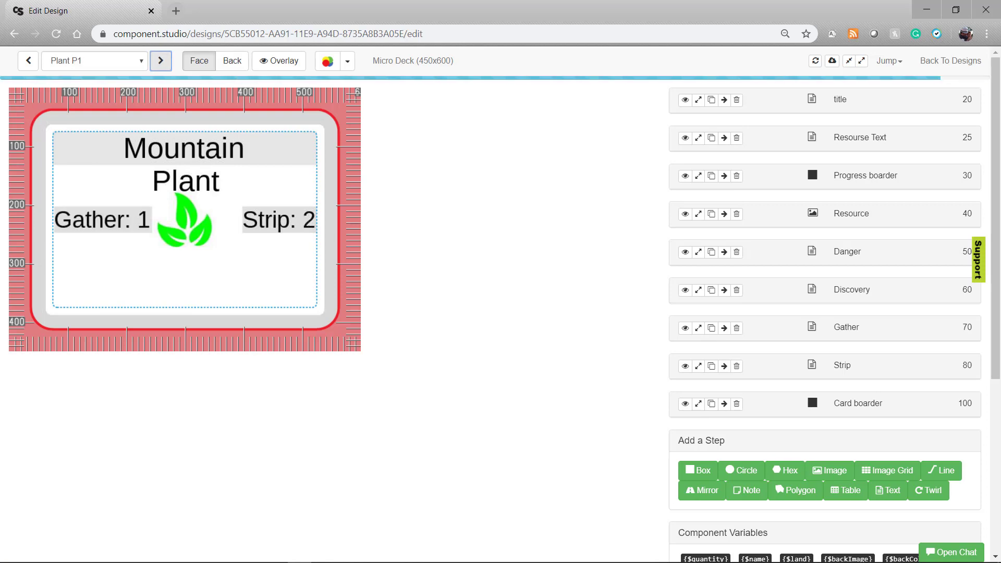
{"action": "left_click", "coordinate": [160, 61]}
{"action": "left_click", "coordinate": [160, 60]}
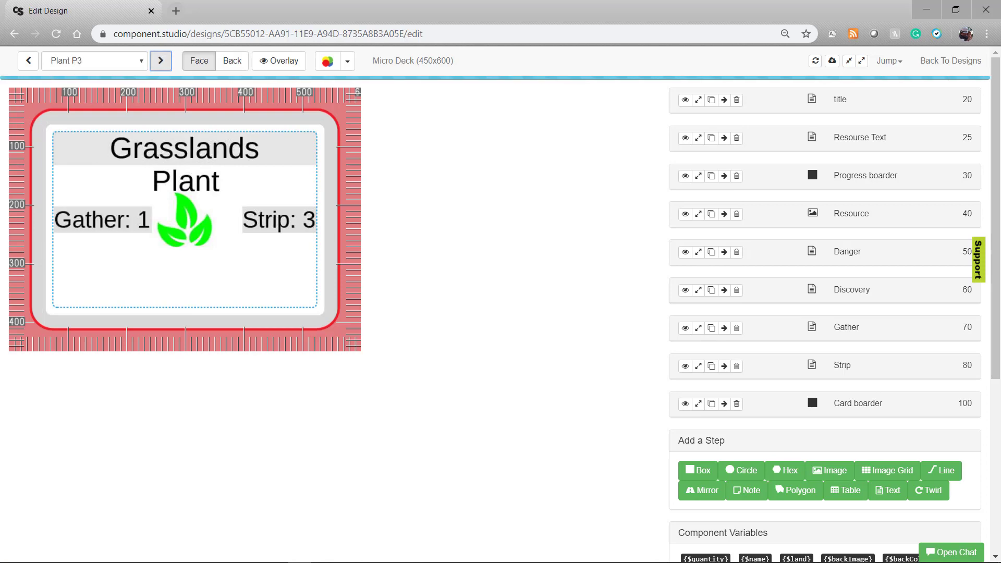
{"action": "left_click", "coordinate": [160, 60]}
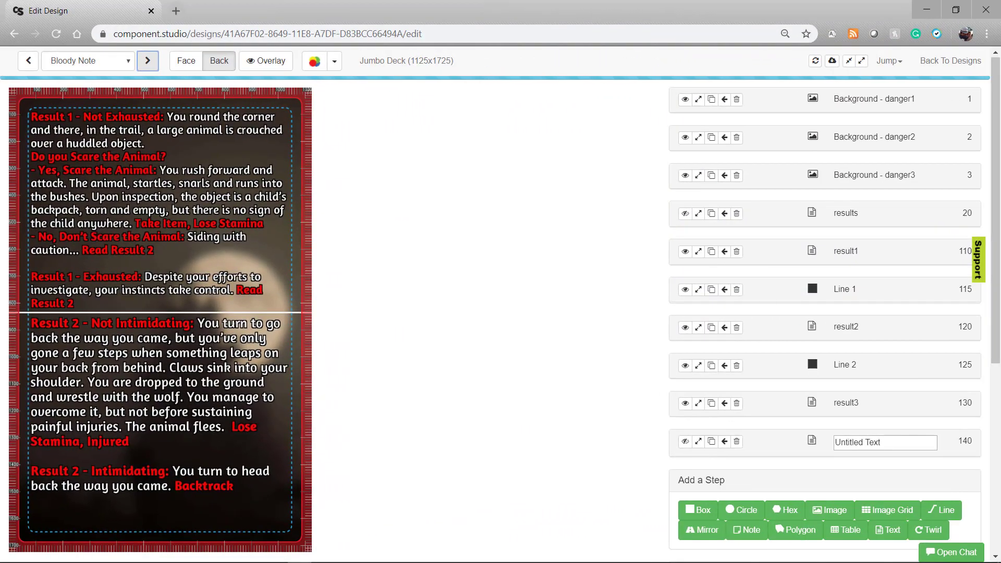
- Preview the Jumbo Deck card backs: Broken Glass, Broken Mirror, Chains, then Deep Creek
{"action": "key", "text": "Return"}
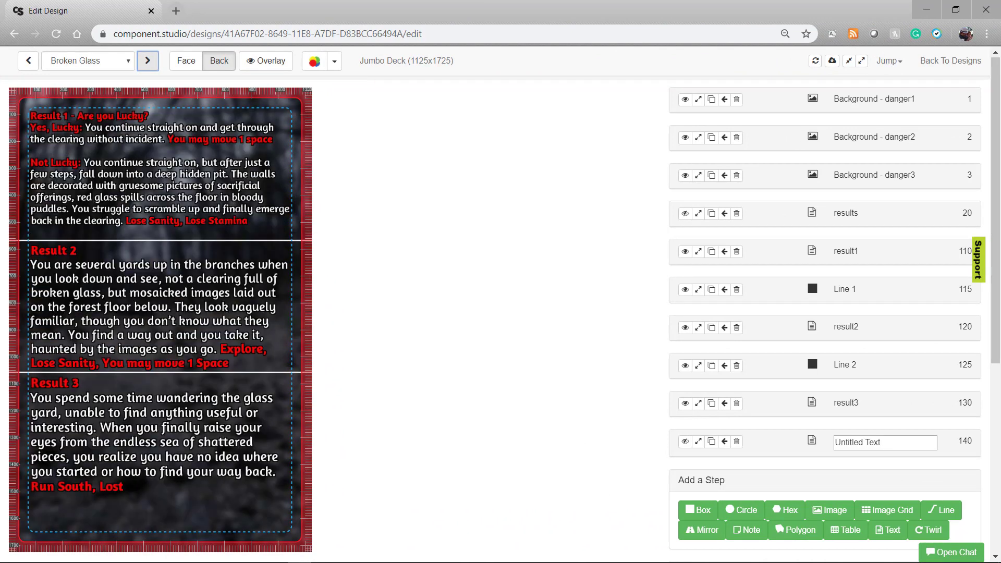
{"action": "key", "text": "Return"}
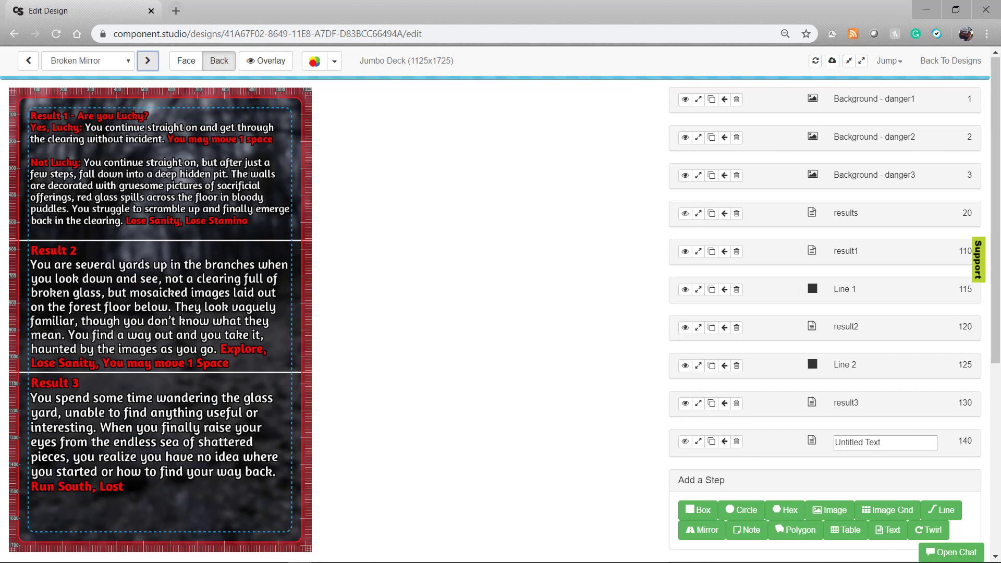
{"action": "key", "text": "Return"}
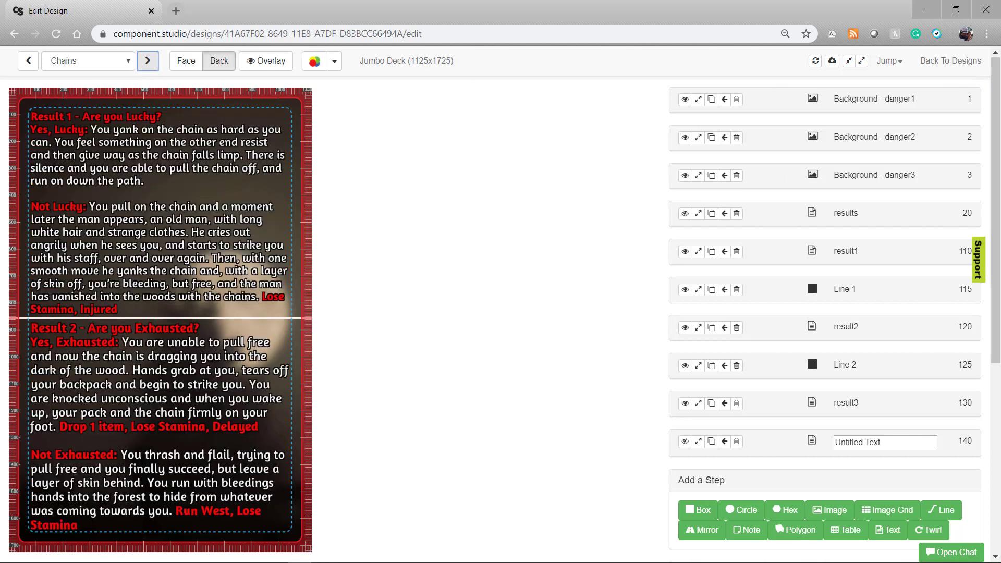
{"action": "key", "text": "Return"}
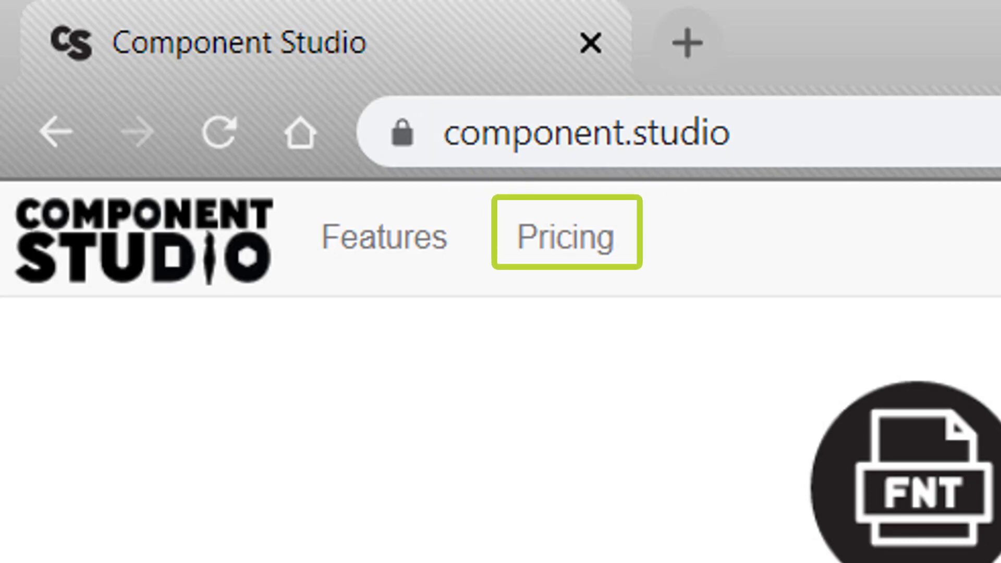
- Open Pricing and highlight the Standard Plan's free 3-day trial bullet
{"action": "left_click", "coordinate": [567, 260]}
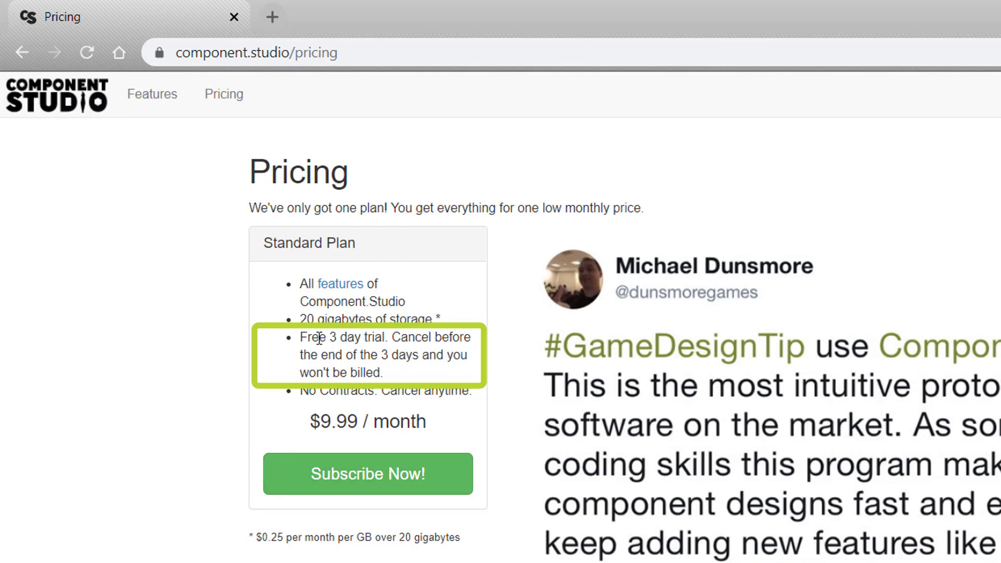
{"action": "left_click_drag", "start_coordinate": [312, 337], "coordinate": [401, 376]}
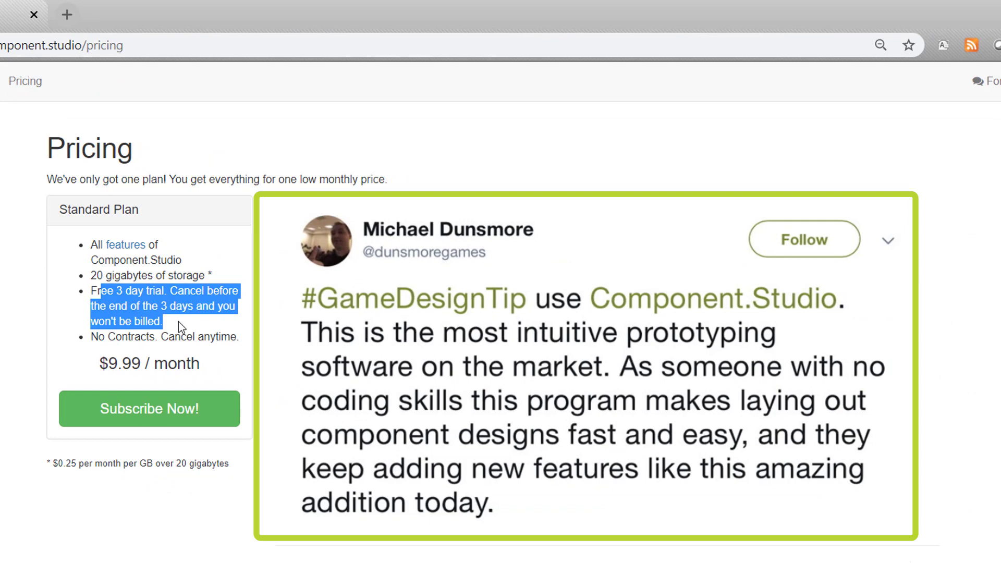
- Clear the trial-text highlight and scroll down to the user testimonial tweets
{"action": "left_click", "coordinate": [178, 321]}
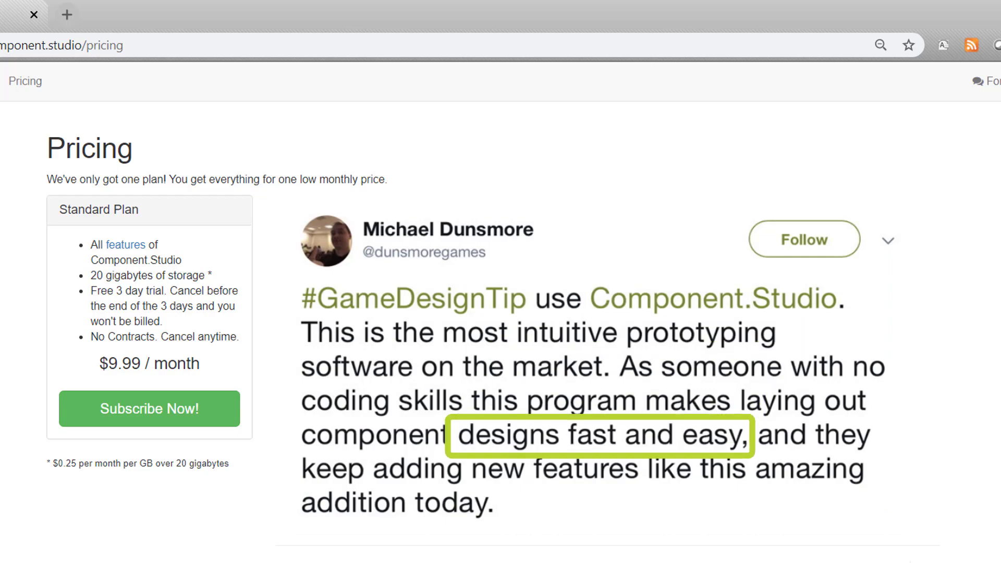
{"action": "scroll", "coordinate": [600, 313], "scroll_direction": "down", "scroll_amount": 15}
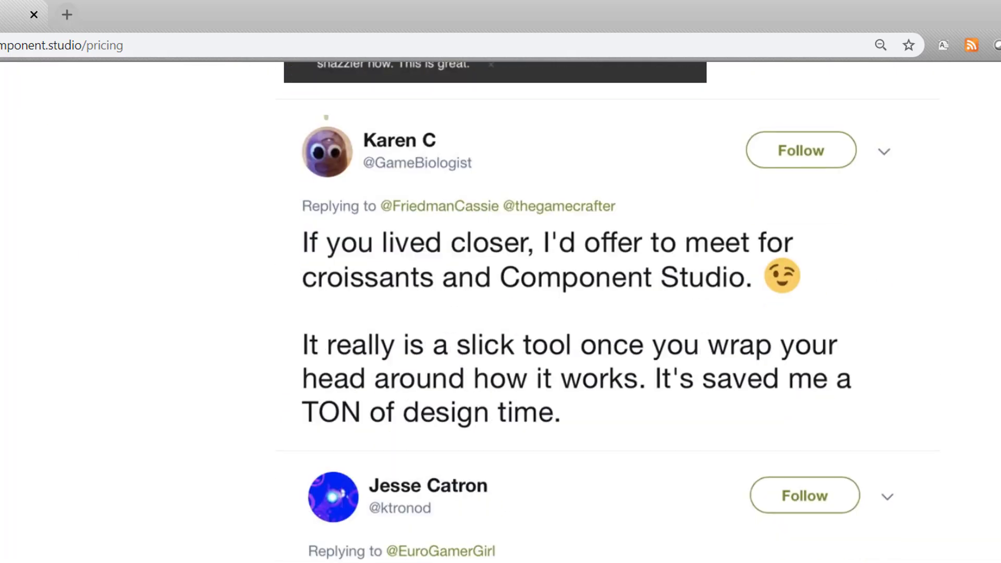
{"action": "scroll", "coordinate": [589, 310], "scroll_direction": "down", "scroll_amount": 6}
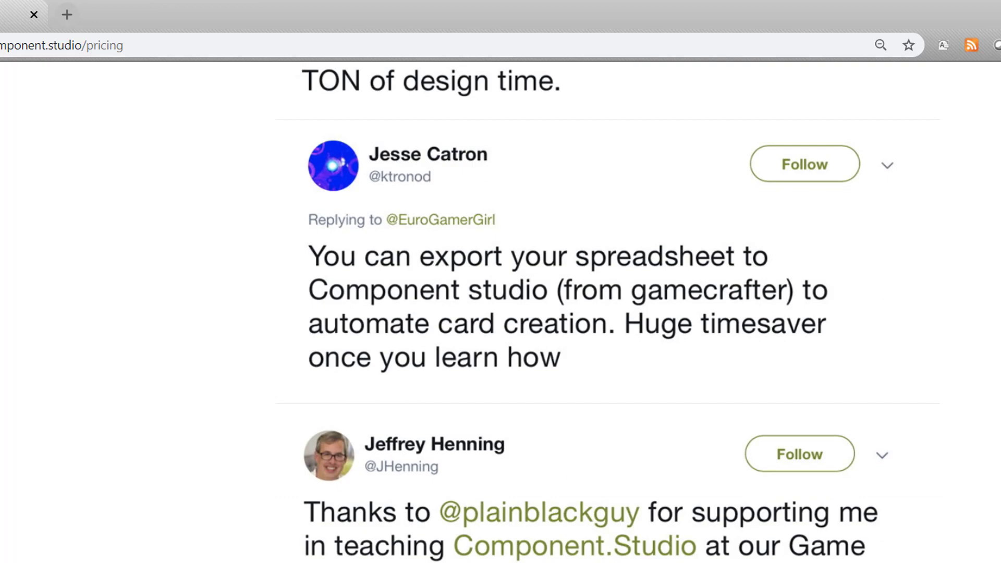